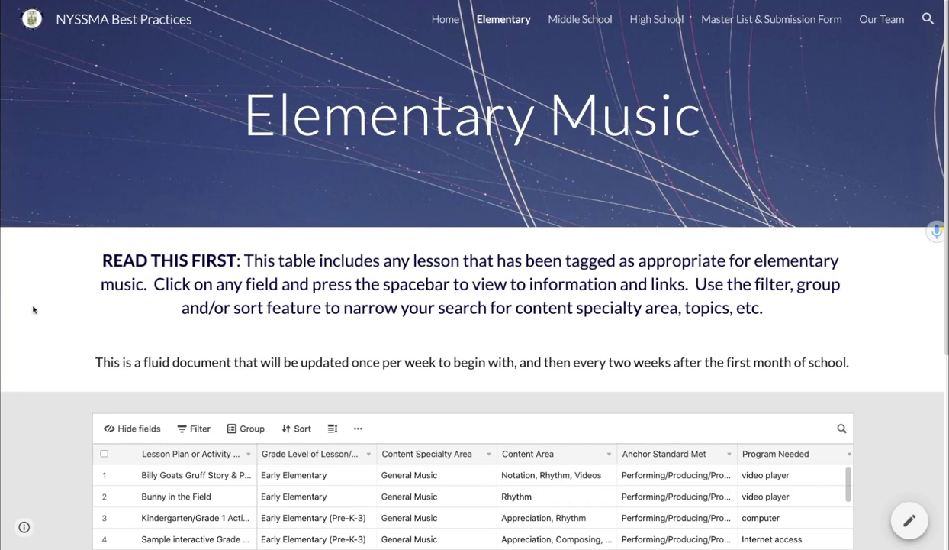
Step: Look through the full Elementary Music lesson table, including its last records and its further columns
scroll(37, 313, down, 5)
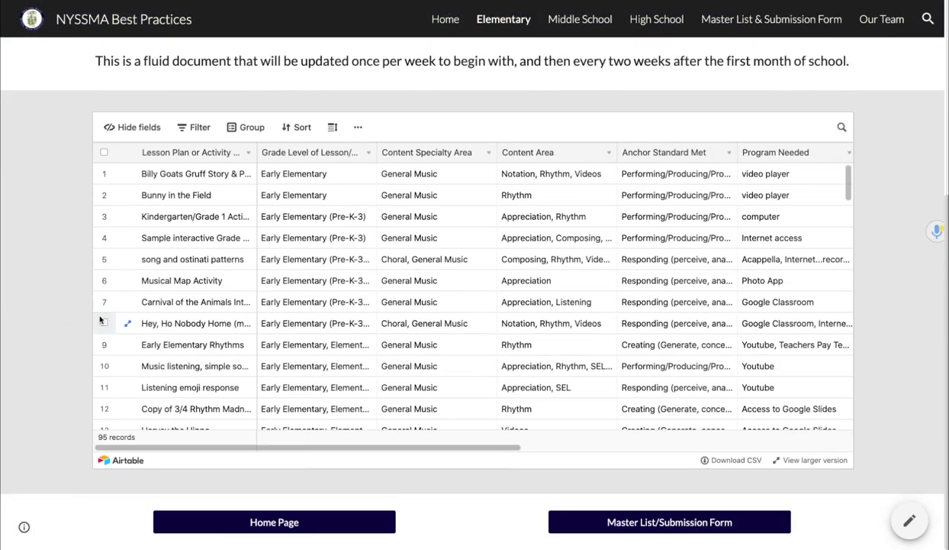
scroll(197, 329, down, 20)
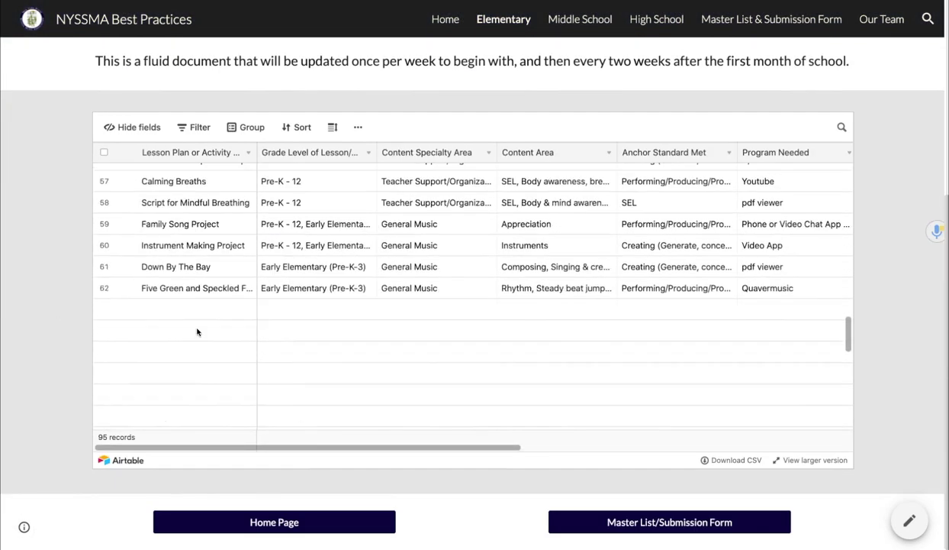
scroll(197, 333, right, 10)
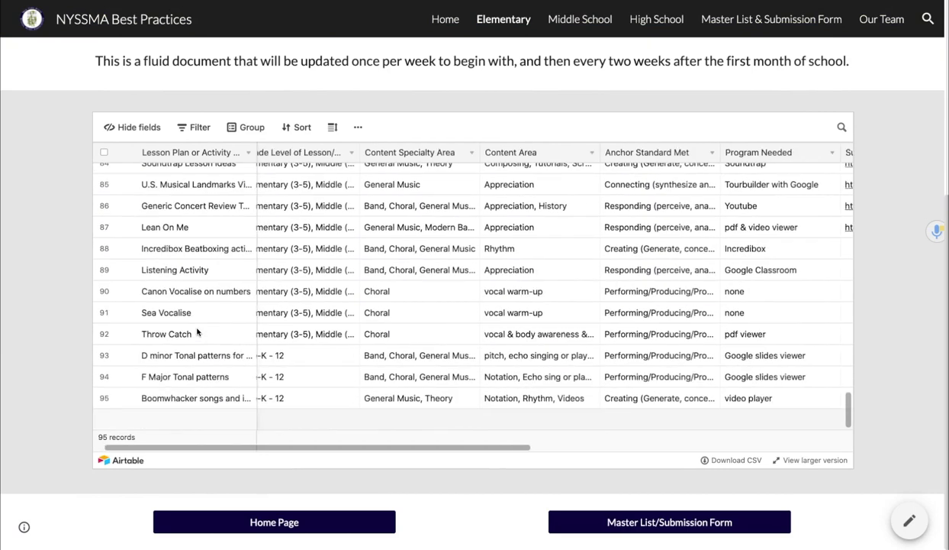
scroll(197, 333, left, 10)
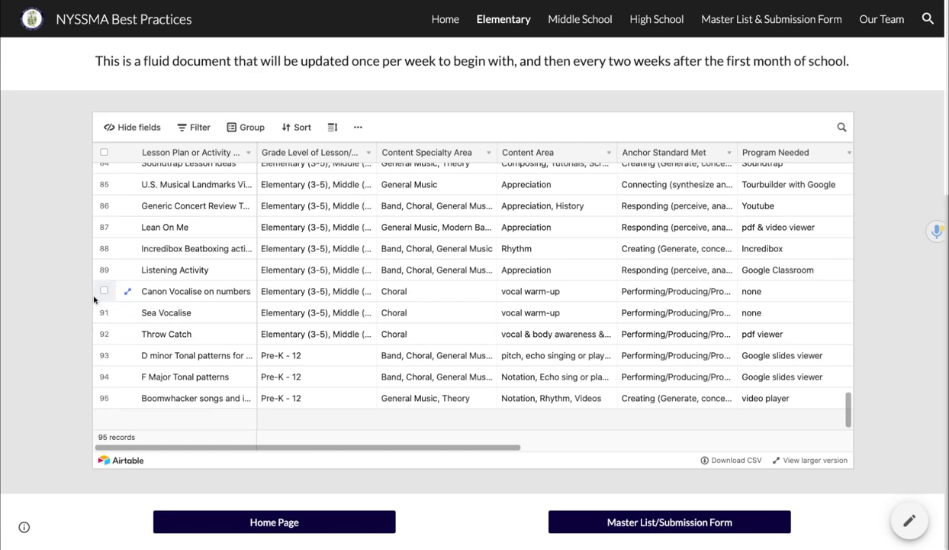
scroll(91, 298, up, 4)
scroll(92, 313, down, 1)
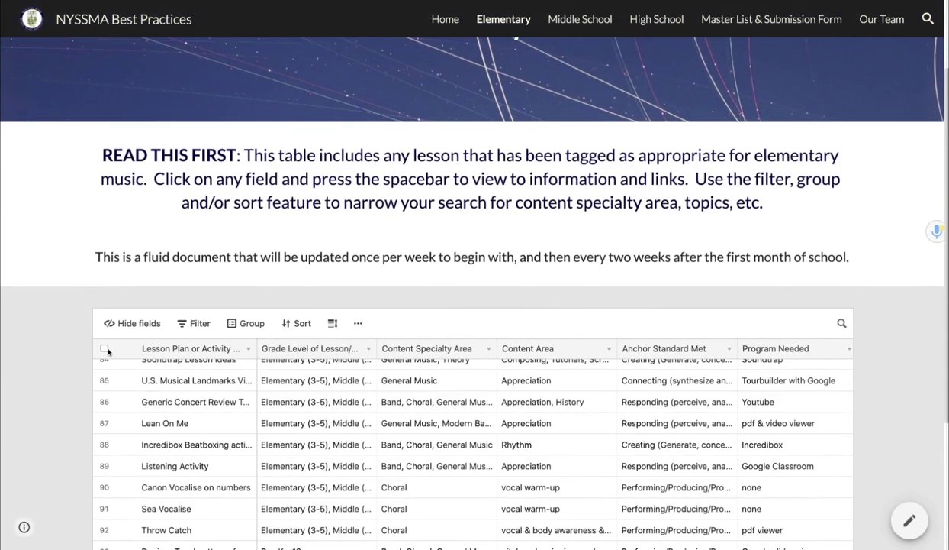
scroll(210, 418, up, 1)
scroll(211, 418, up, 15)
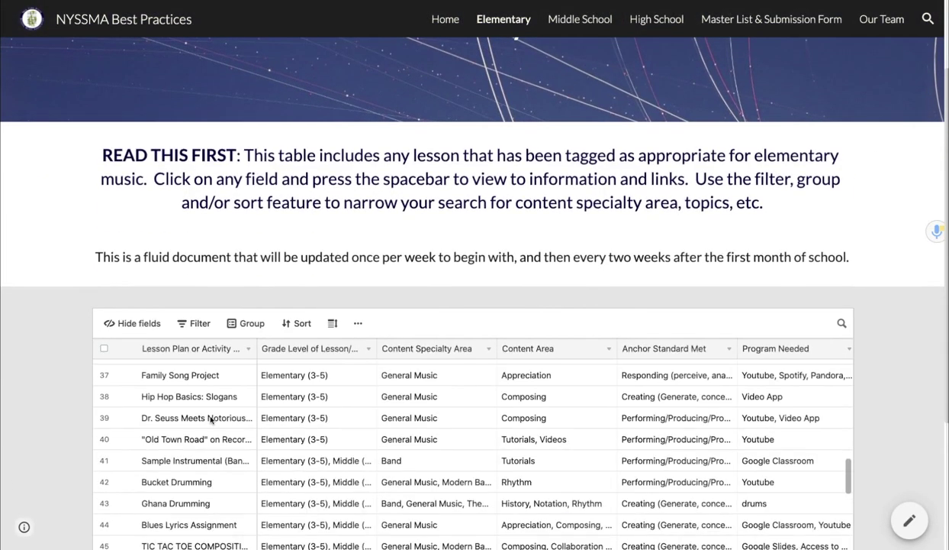
scroll(210, 418, up, 5)
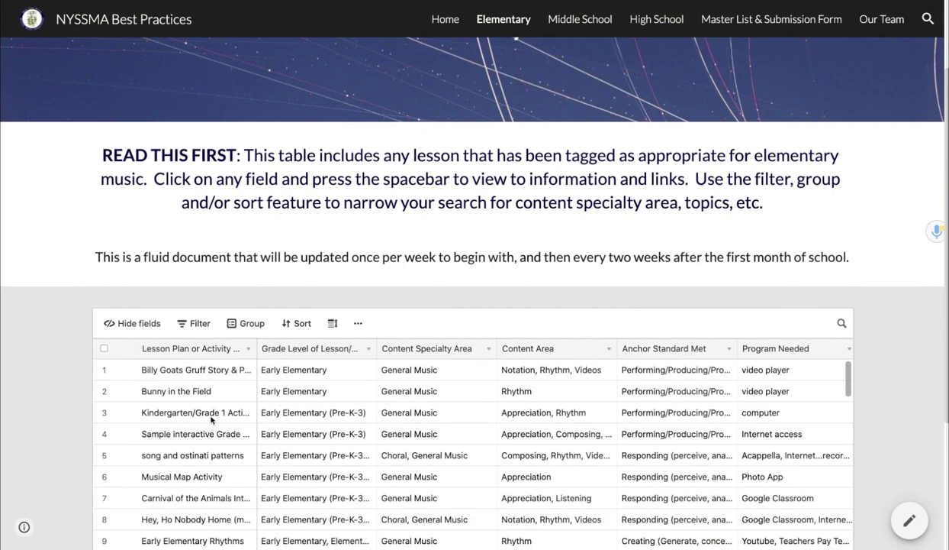
Step: Expand the "Billy Goats Gruff Story & Patterns" record and read its details down to the supporting materials
click(163, 369)
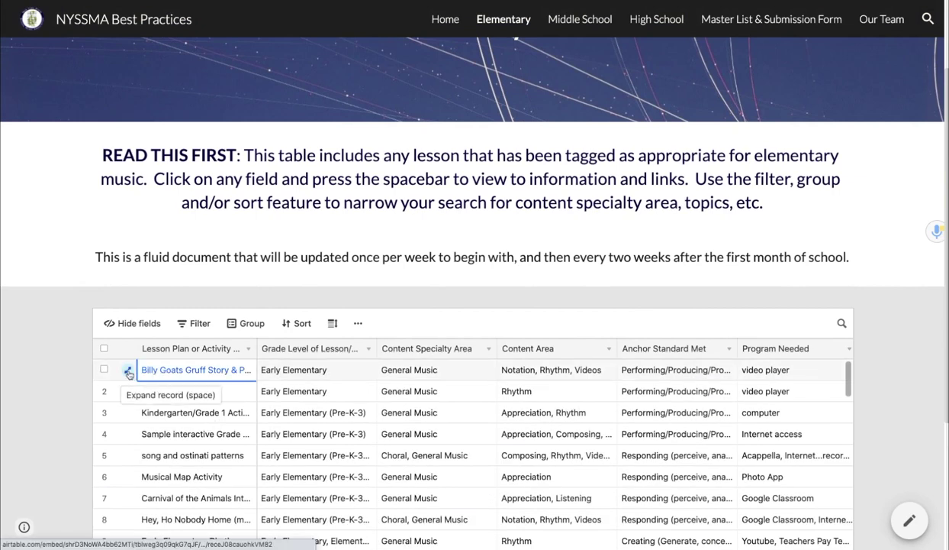
click(128, 372)
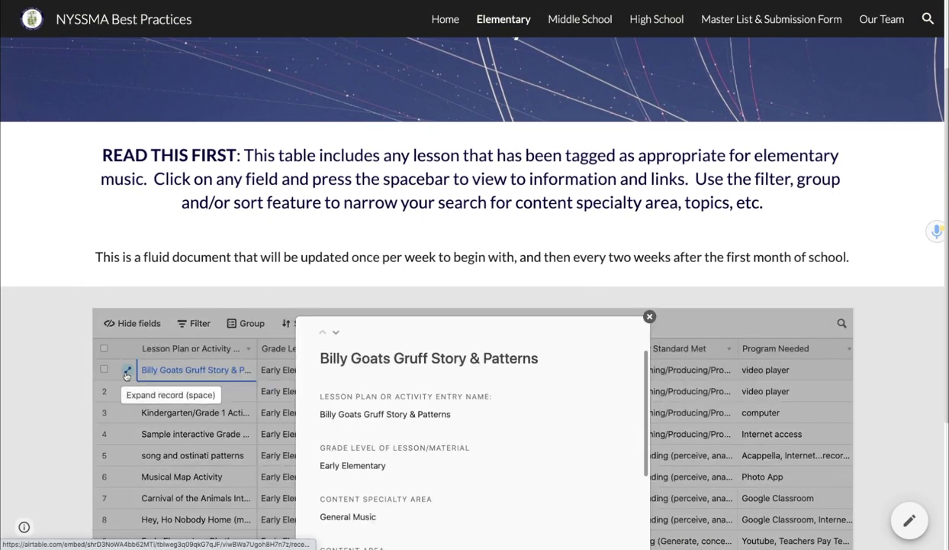
scroll(365, 413, down, 1)
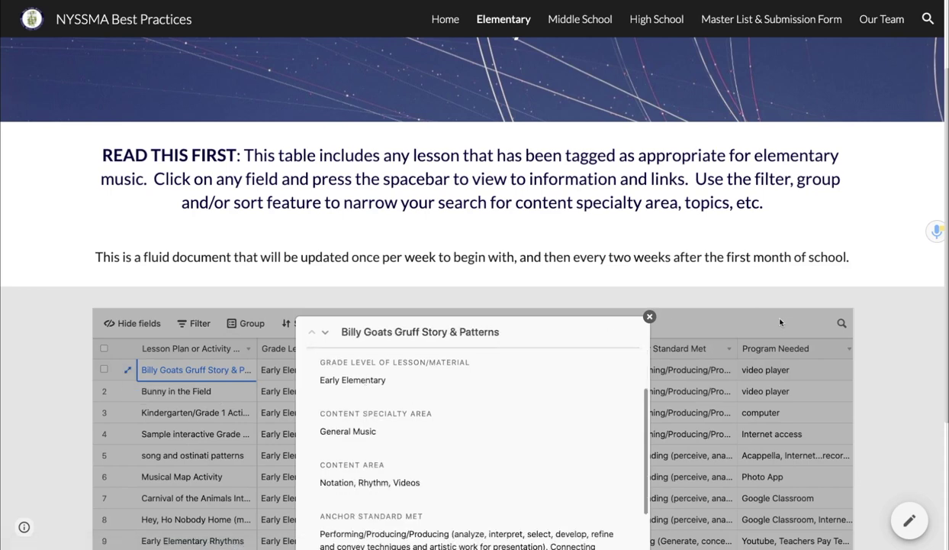
scroll(780, 321, down, 3)
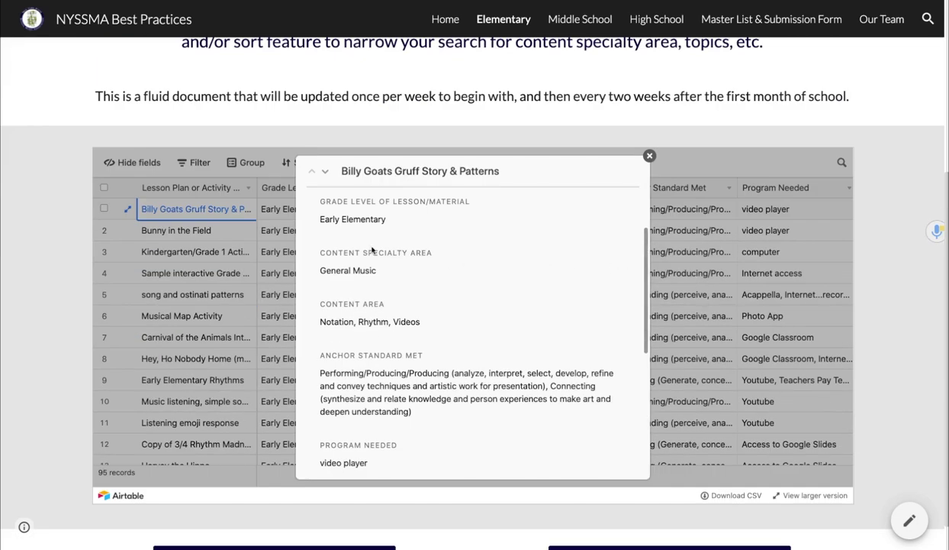
scroll(372, 250, down, 1)
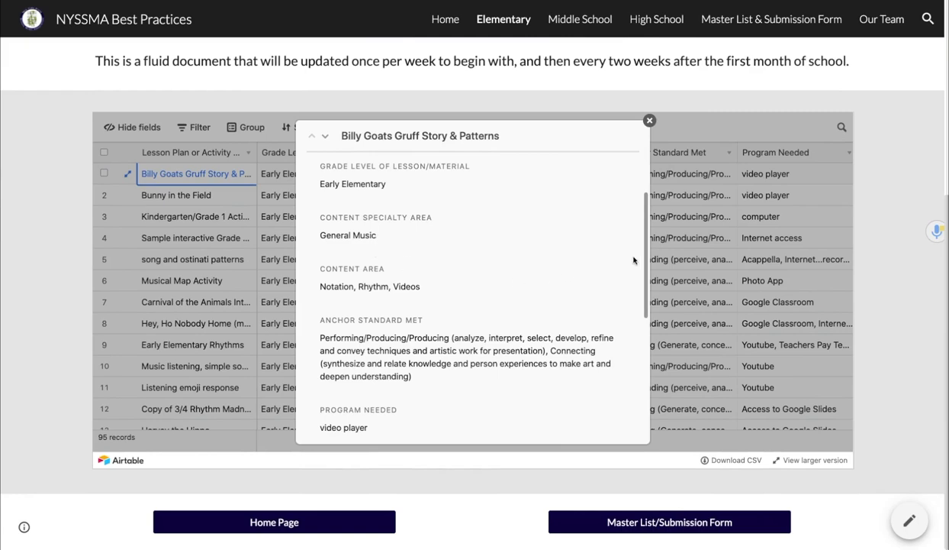
drag(647, 248, 643, 361)
Step: View the video from the first supporting materials link, return to the lesson table and close the expanded record
click(381, 235)
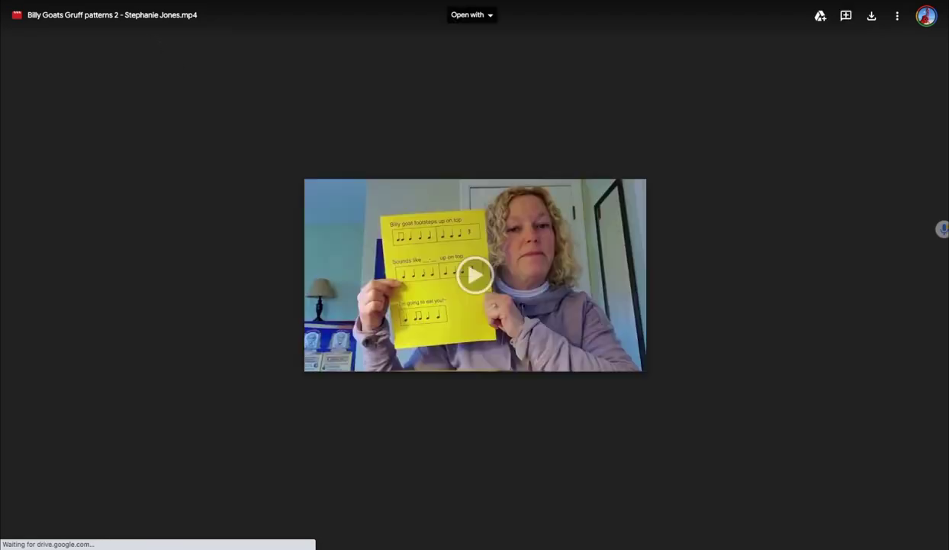
key(ctrl+w)
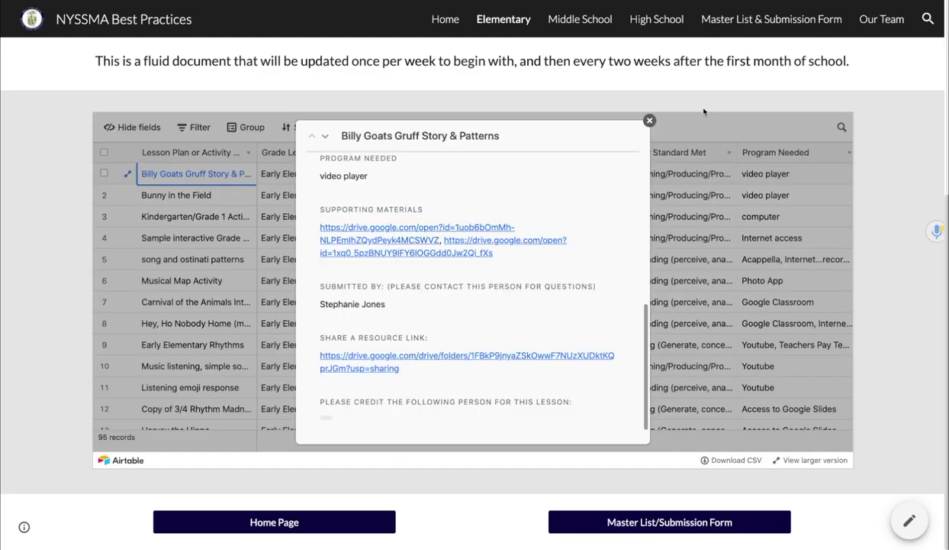
click(649, 121)
Step: Filter the table to records whose lesson plan or activity entry name contains "COMPOSITION"
click(195, 127)
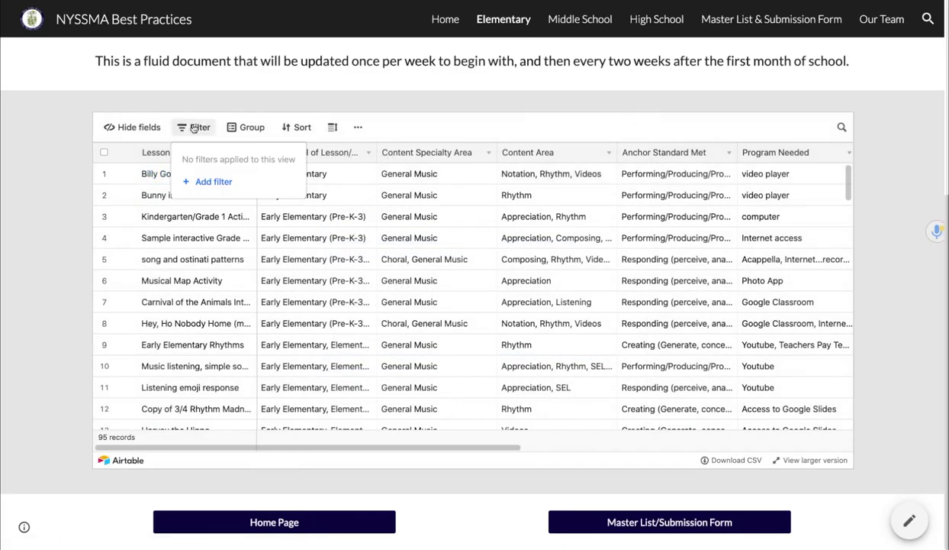
click(198, 179)
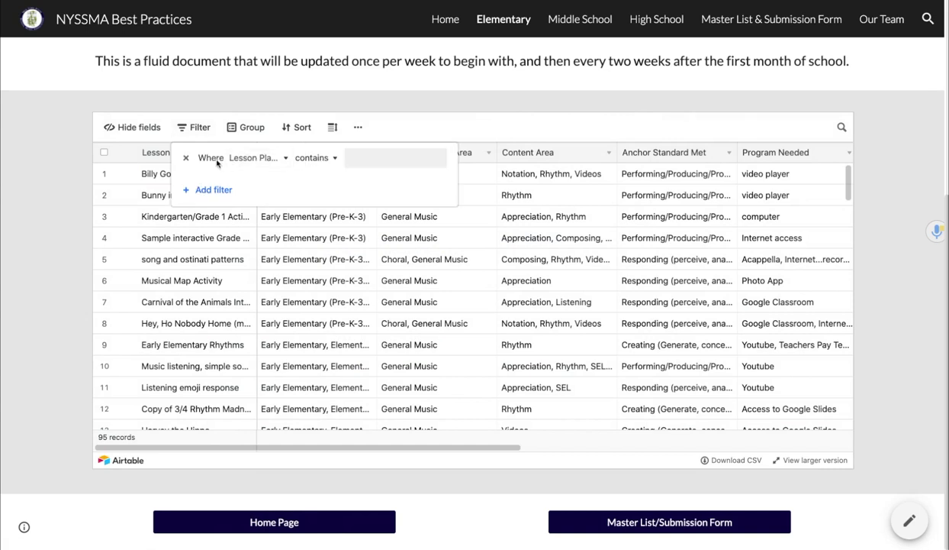
click(268, 162)
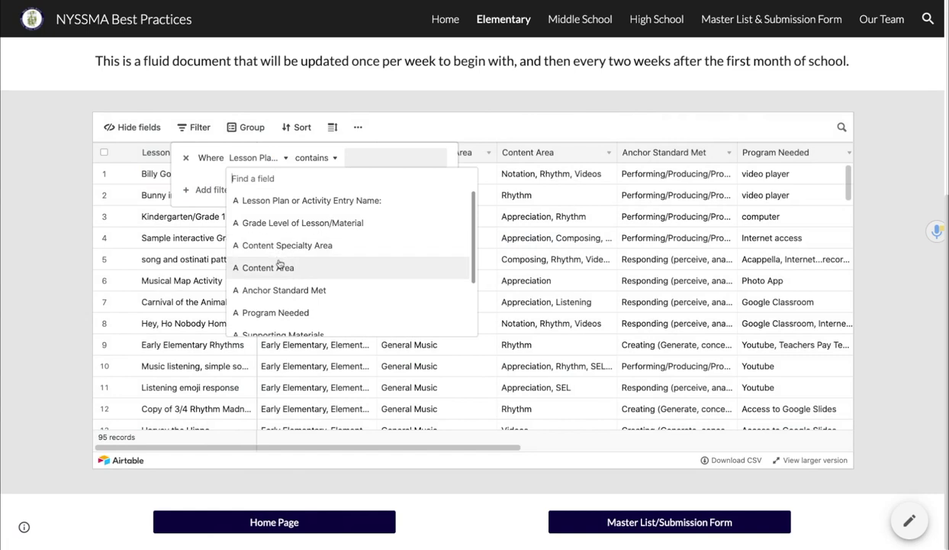
click(279, 199)
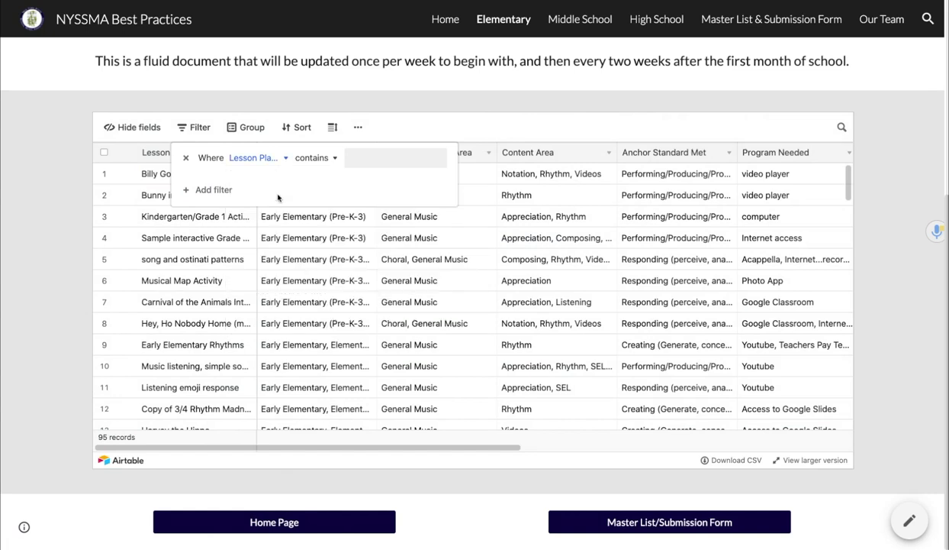
click(369, 161)
text(COMPOSITION)
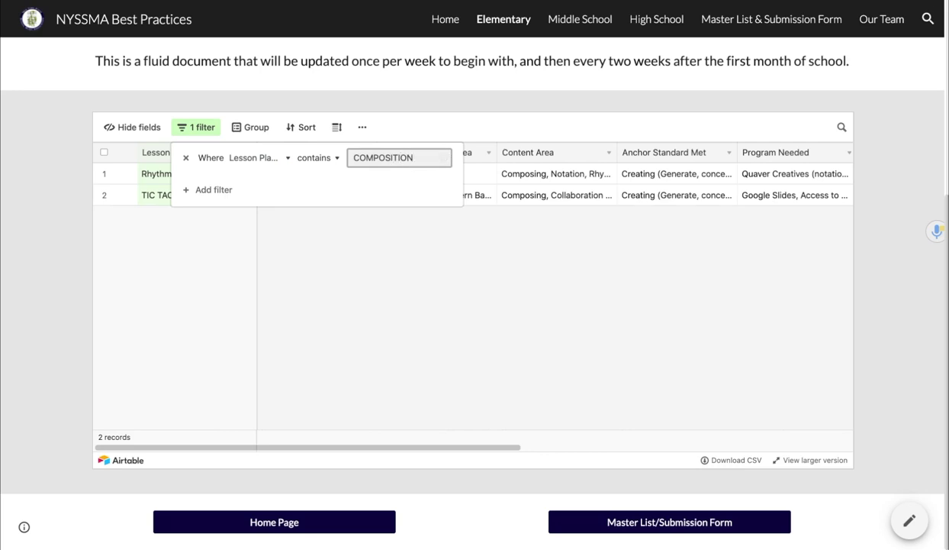
click(186, 128)
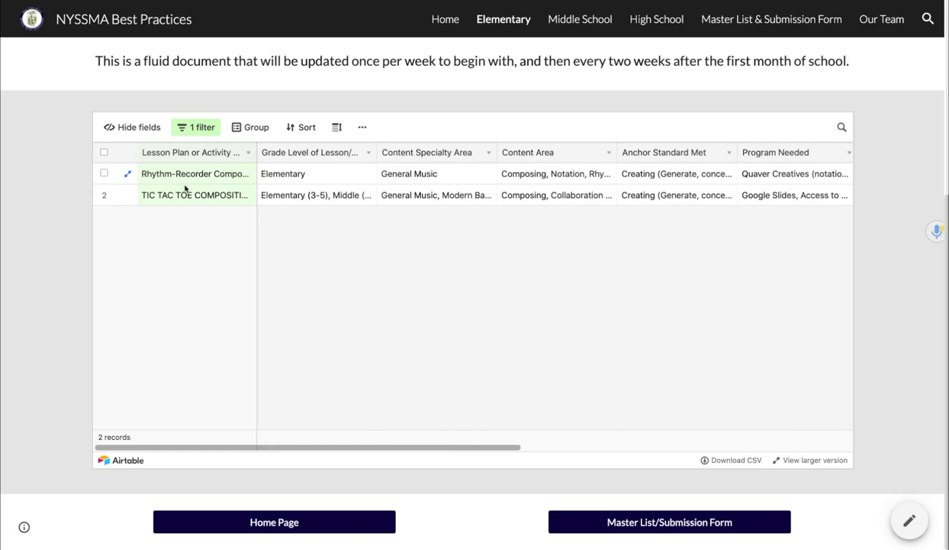
Step: Remove the lesson name filter and group the table by Content Area
click(211, 128)
click(187, 158)
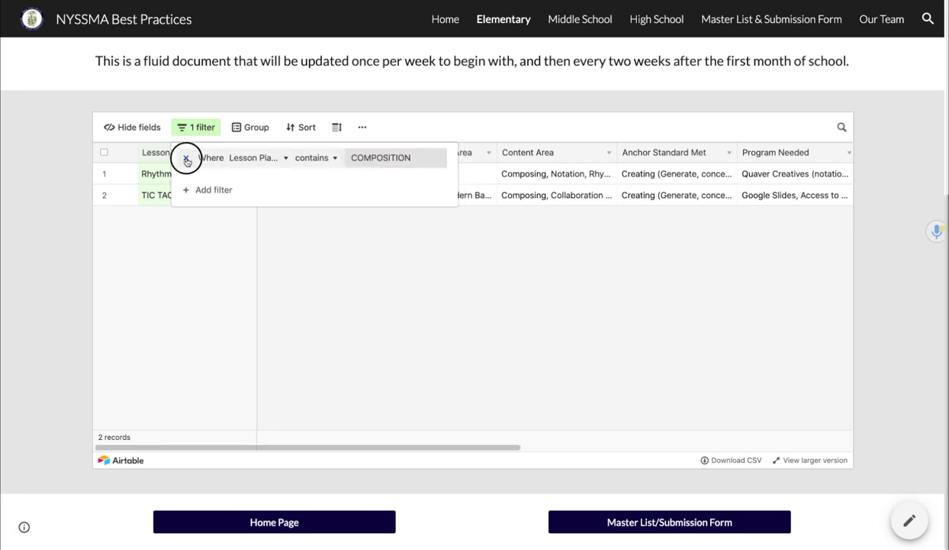
click(246, 128)
click(282, 185)
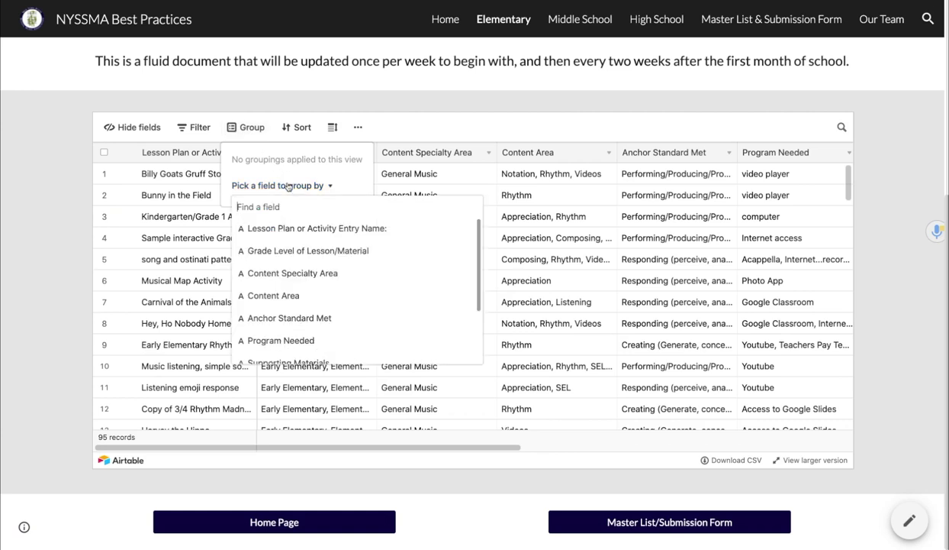
click(284, 296)
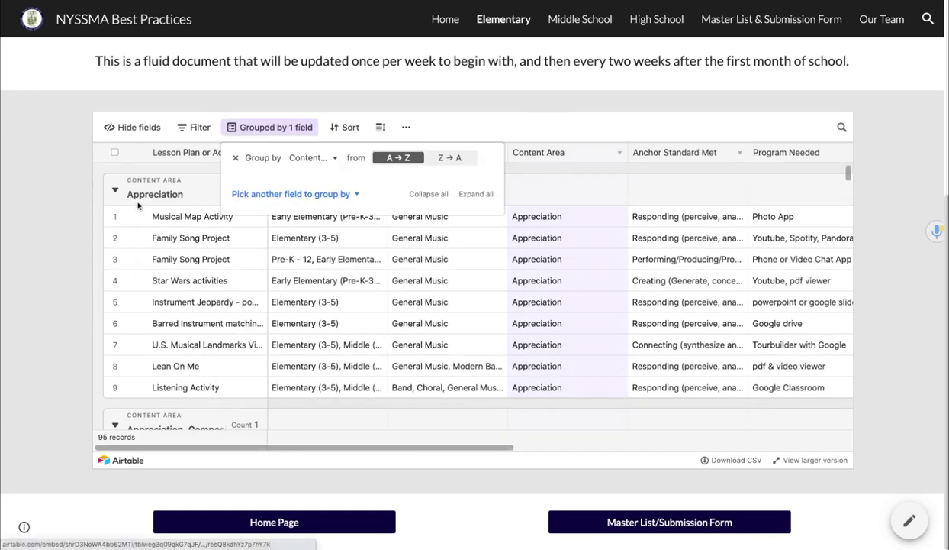
Step: Find the SEL group and view the expanded record "Helping Teachers Manage the Weight of Trauma", closing it after reading
scroll(153, 256, down, 10)
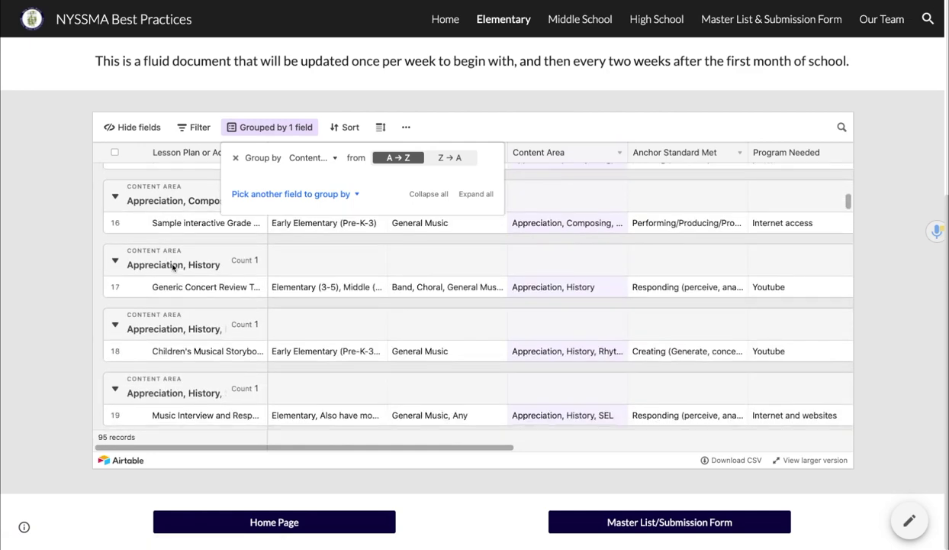
scroll(173, 266, down, 8)
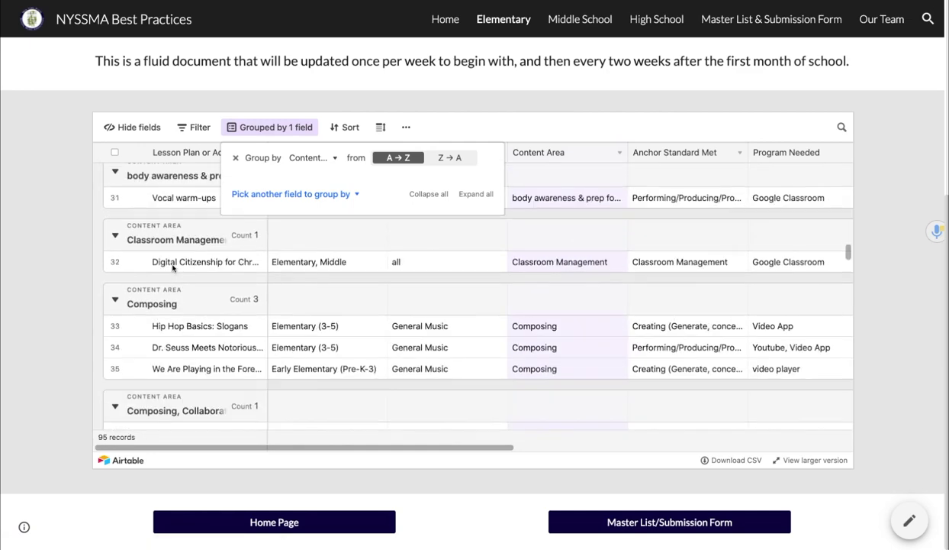
scroll(173, 270, down, 15)
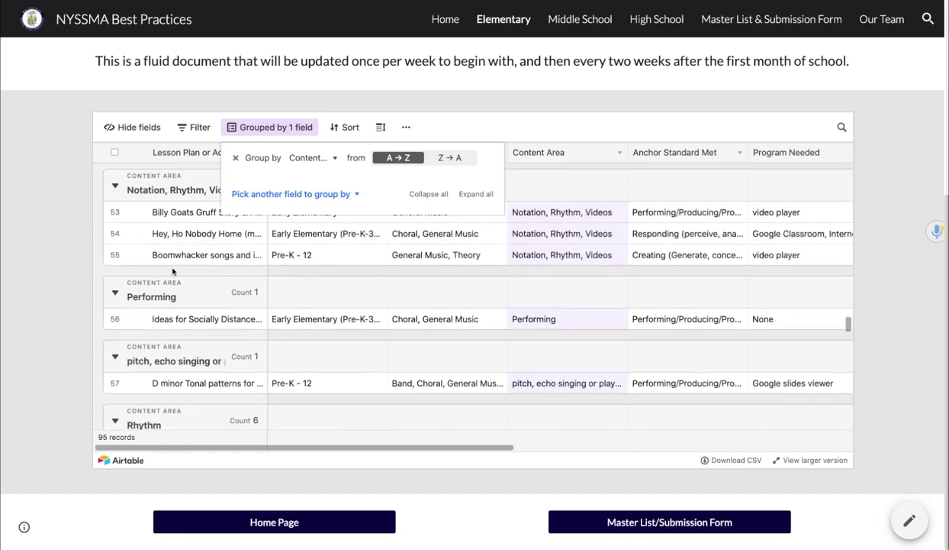
scroll(173, 271, down, 15)
scroll(173, 271, up, 8)
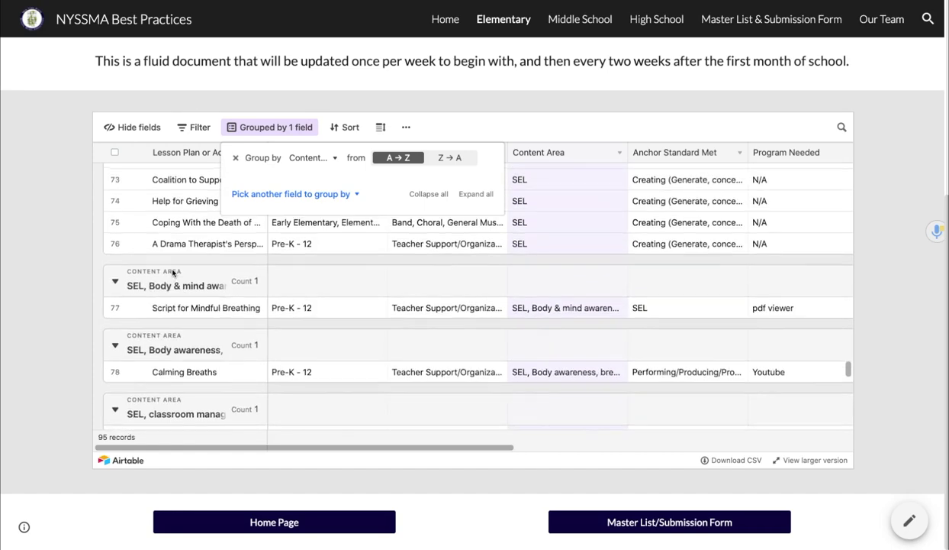
scroll(173, 273, up, 2)
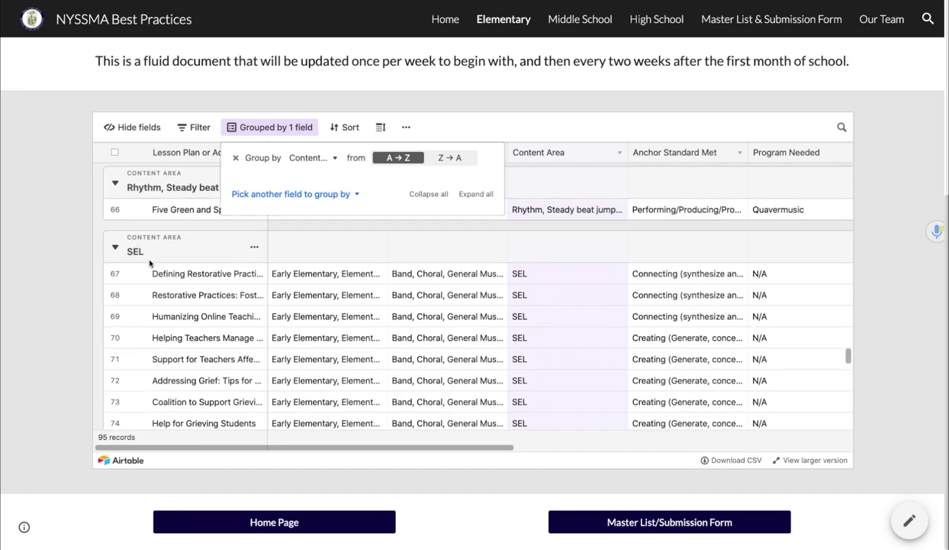
scroll(153, 267, down, 2)
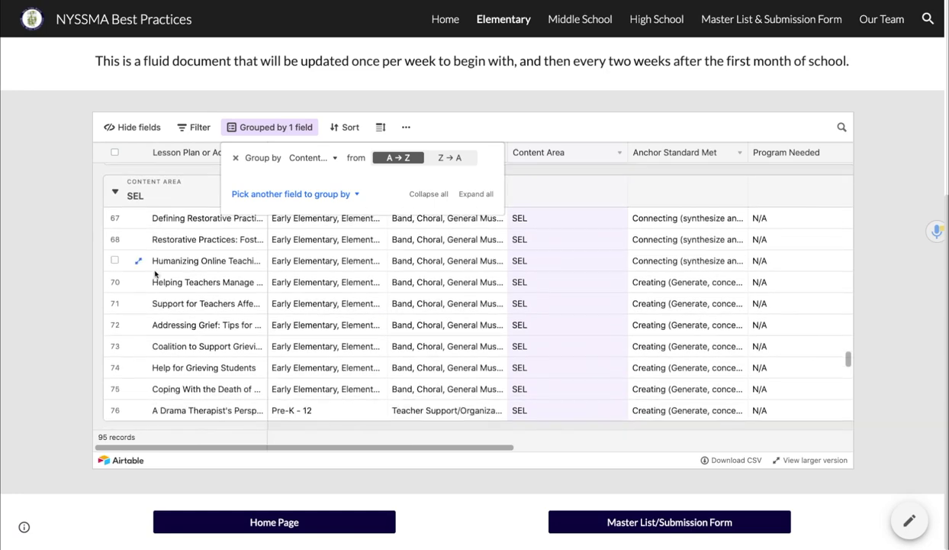
click(169, 279)
double_click(170, 281)
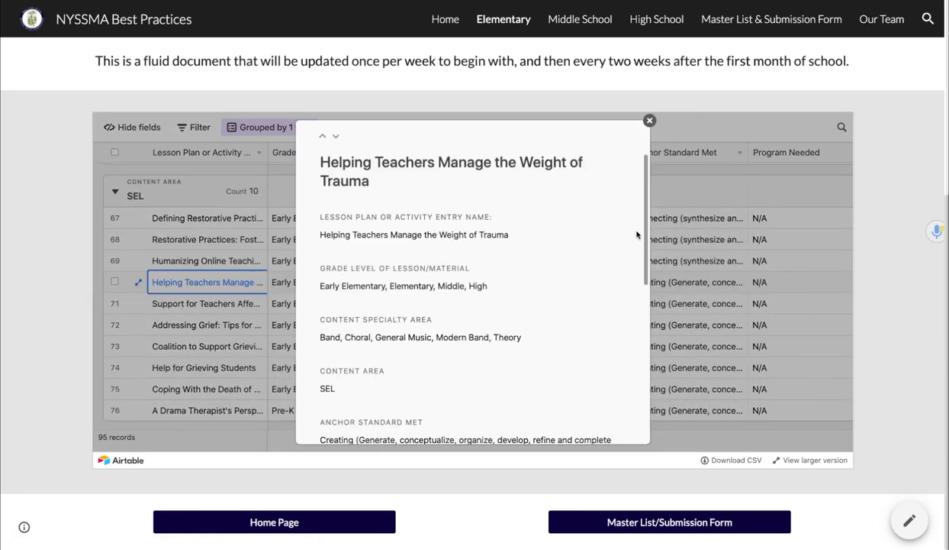
drag(642, 220, 632, 155)
click(649, 121)
scroll(371, 221, down, 4)
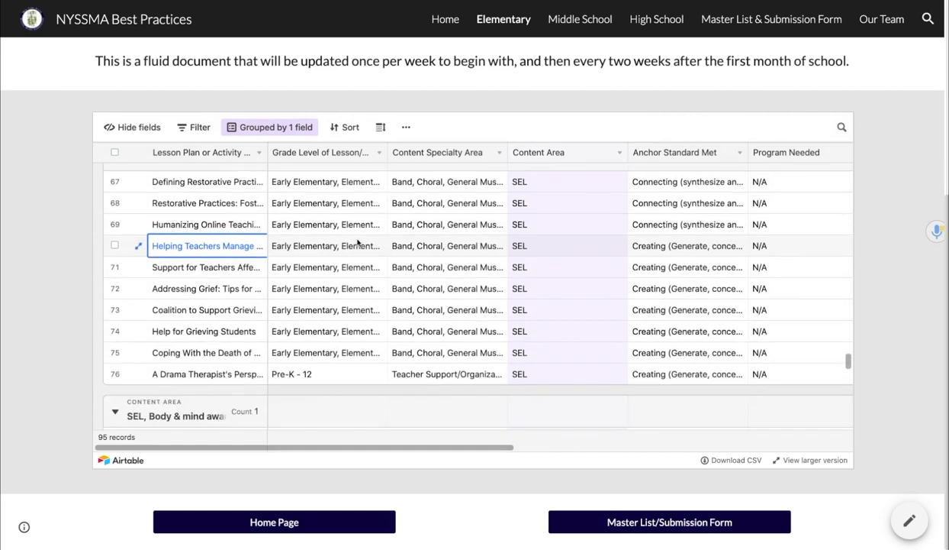
Step: Remove the Content Area grouping and sort the table by Anchor Standard Met from A to Z
click(239, 129)
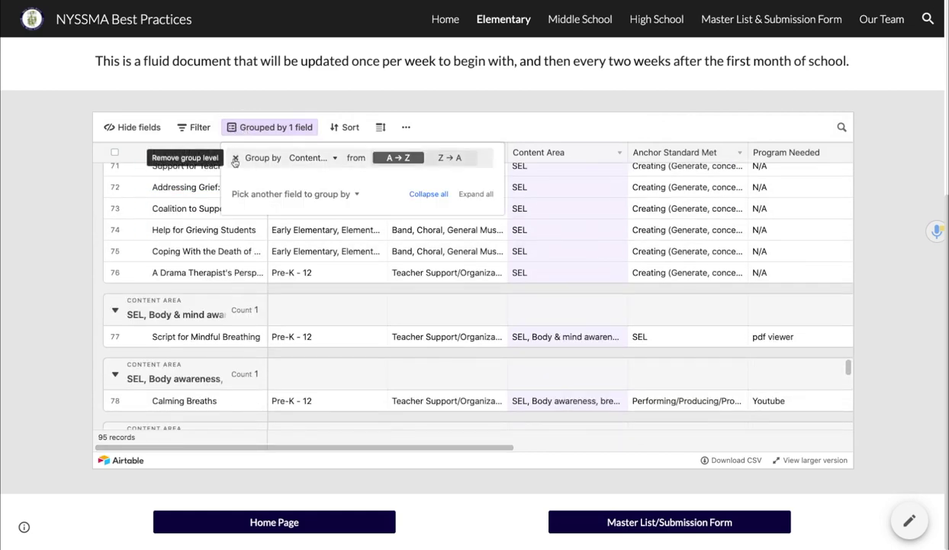
click(235, 157)
click(303, 128)
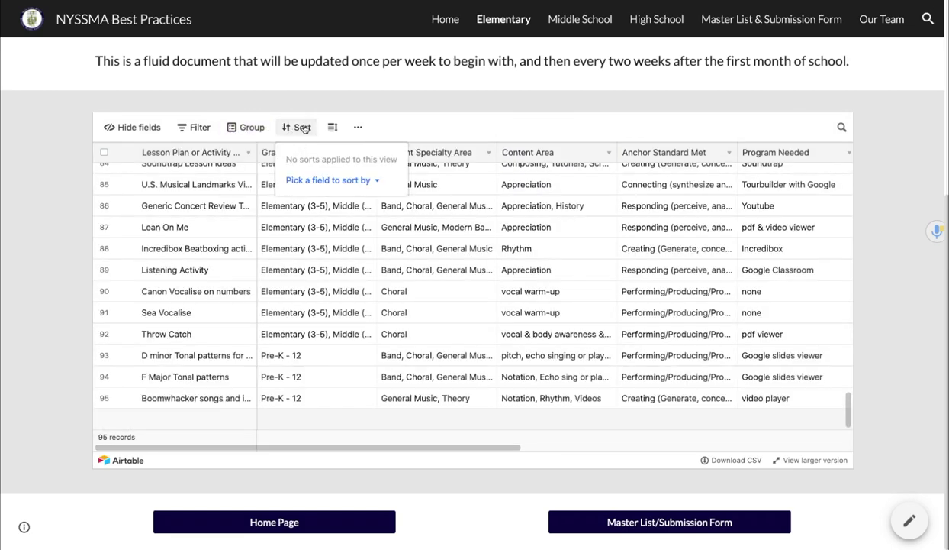
click(319, 181)
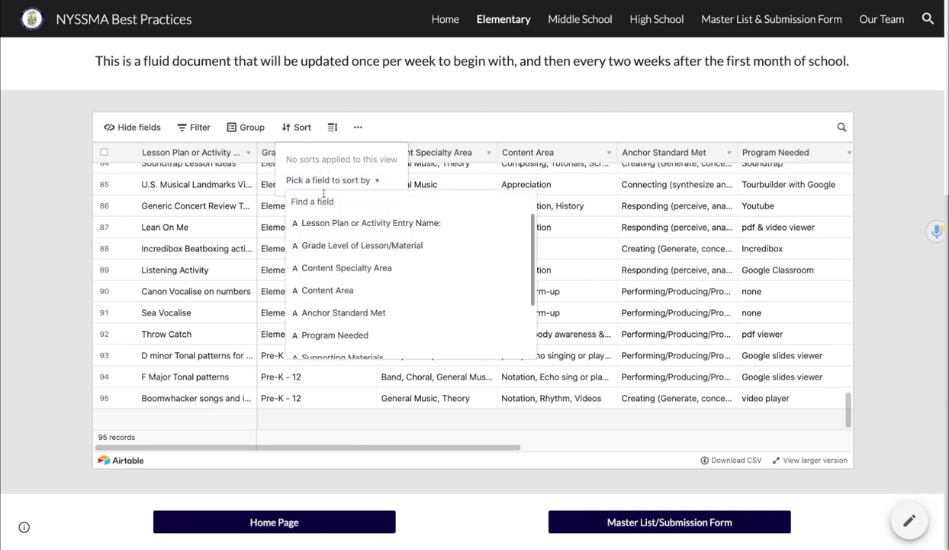
click(357, 313)
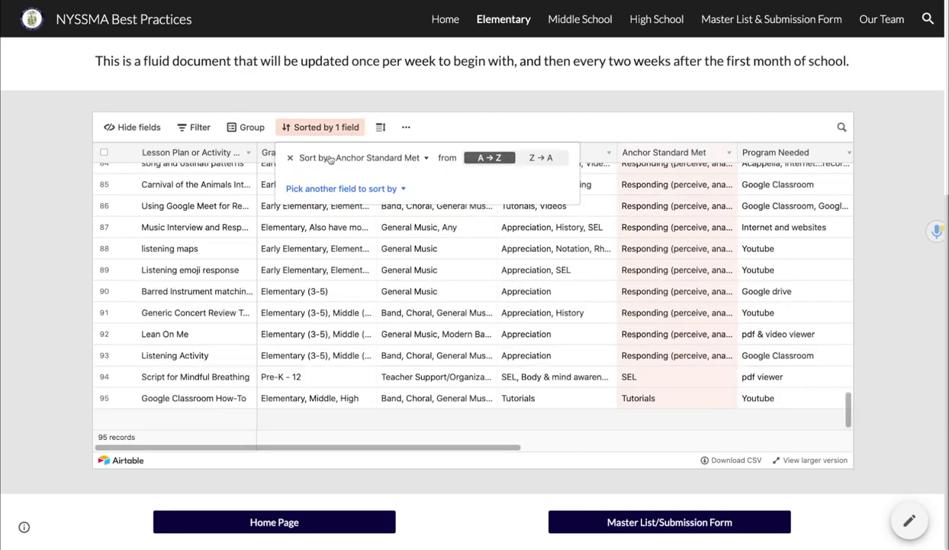
Step: Look through the records sorted by Anchor Standard Met, and remove the sort from the table
click(304, 132)
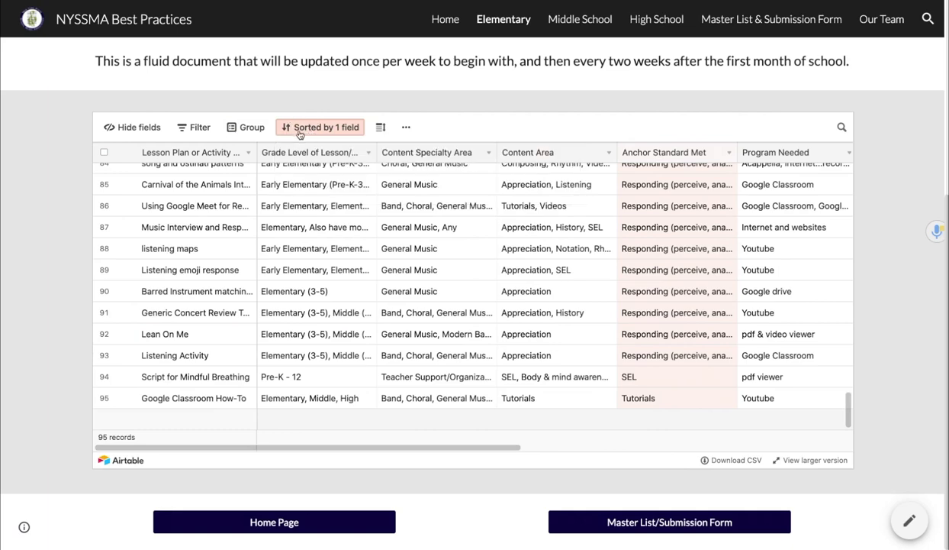
scroll(650, 234, up, 10)
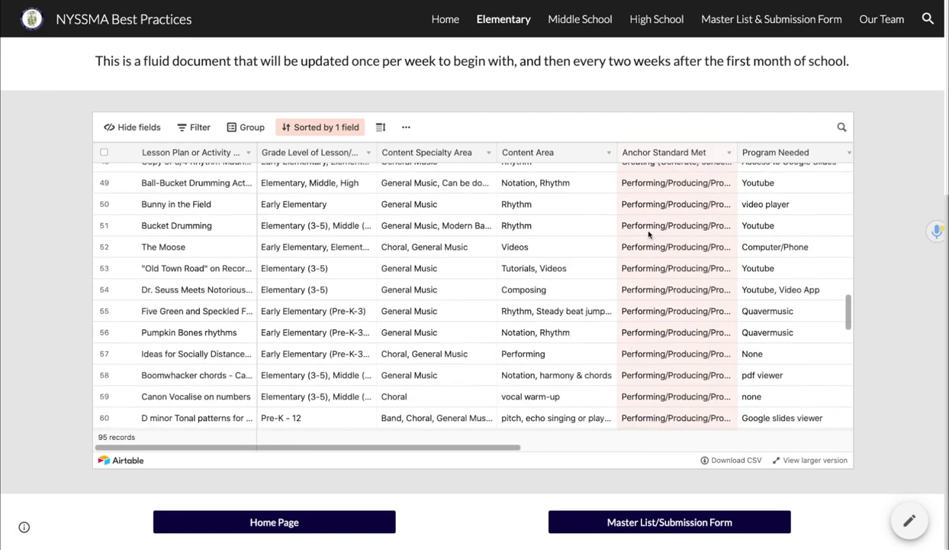
scroll(649, 235, up, 15)
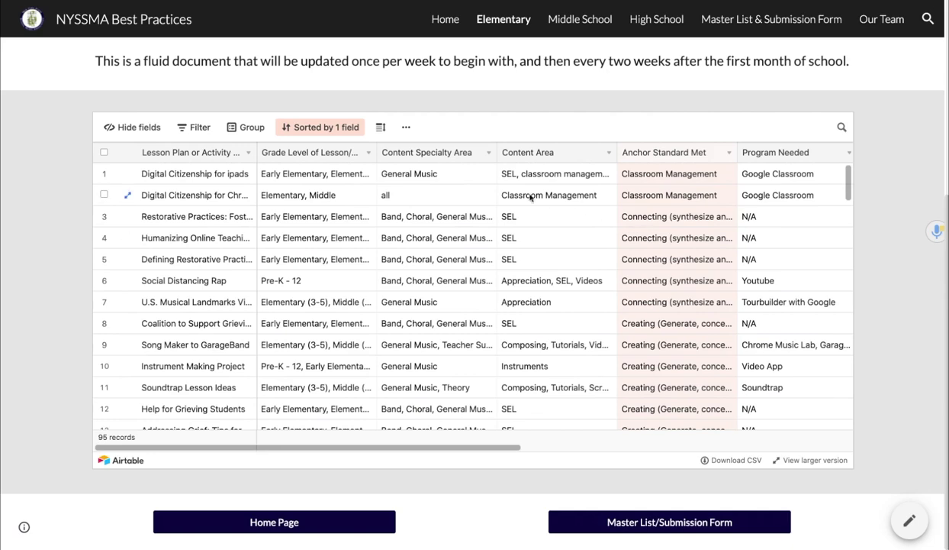
scroll(672, 252, down, 20)
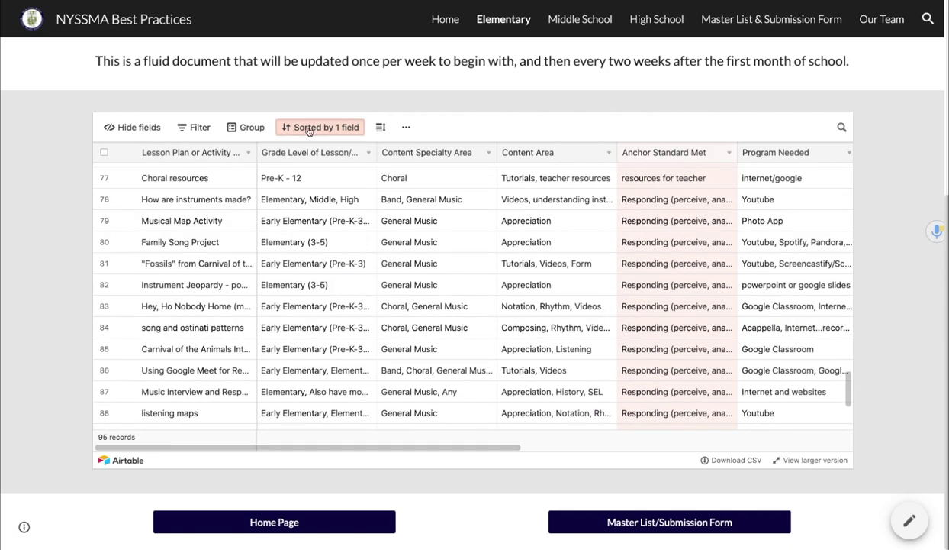
click(281, 131)
click(290, 159)
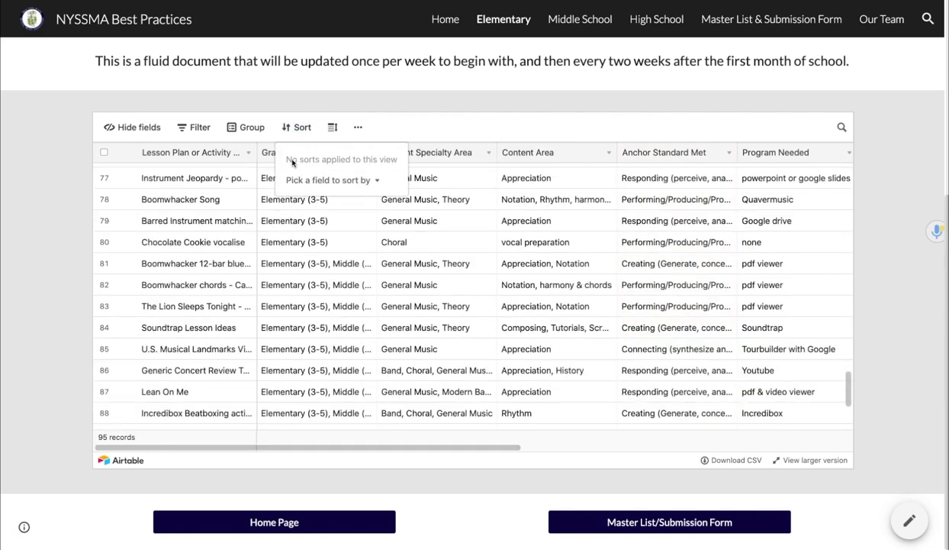
Step: Try the Medium, Tall and Extra Tall row heights, and set the rows back to Short
click(333, 128)
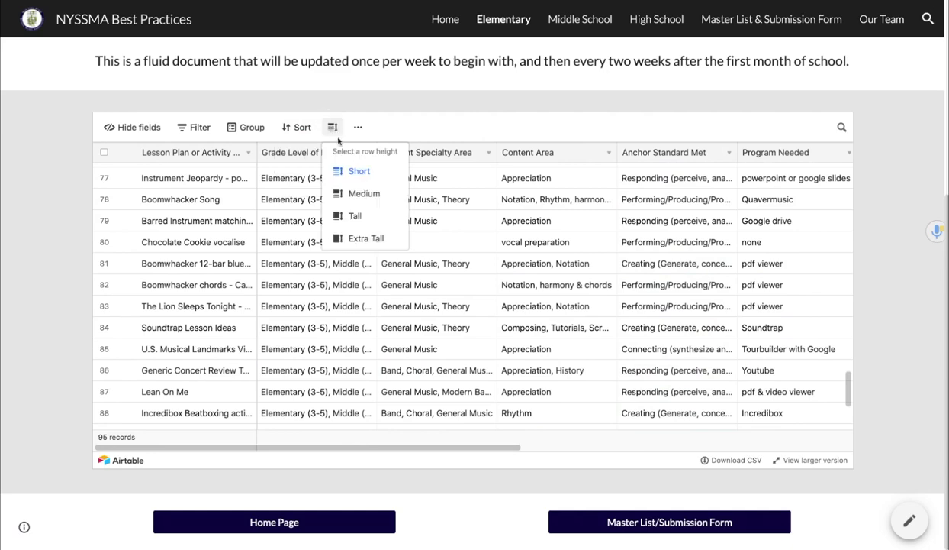
click(363, 194)
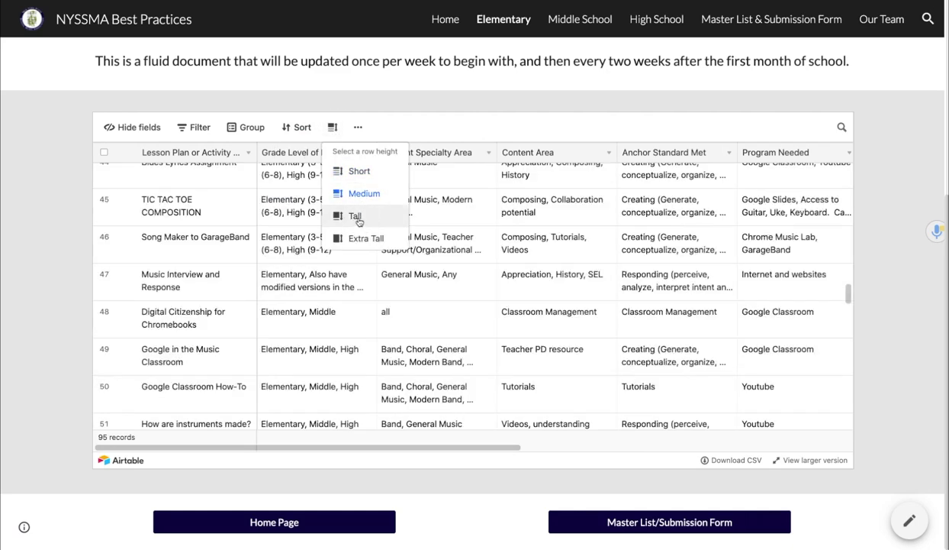
click(355, 217)
click(365, 239)
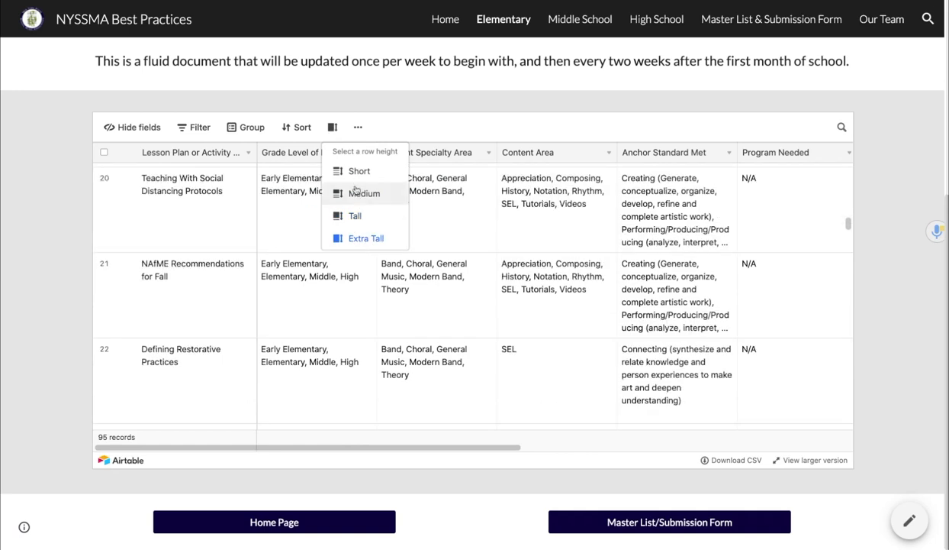
click(359, 171)
click(333, 127)
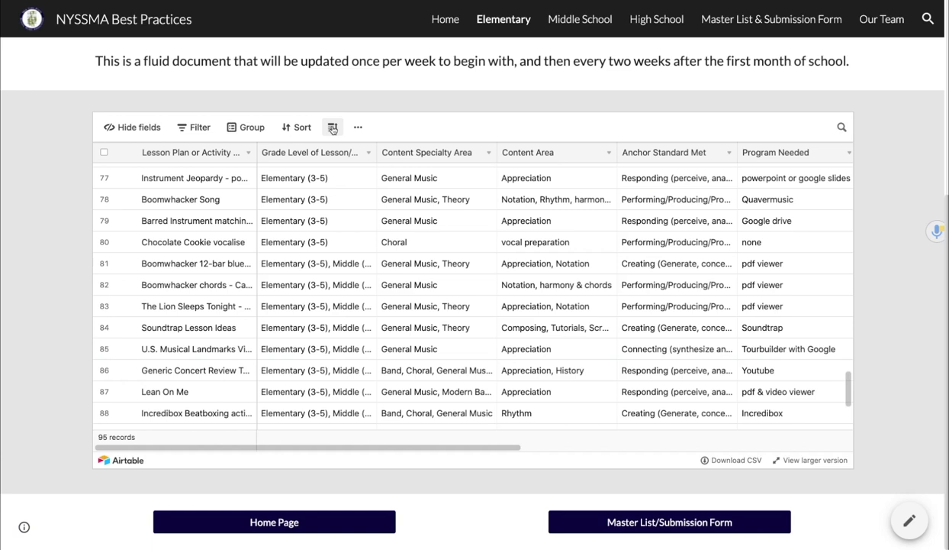
Step: Check the table's CSV download and print options without choosing one
click(358, 127)
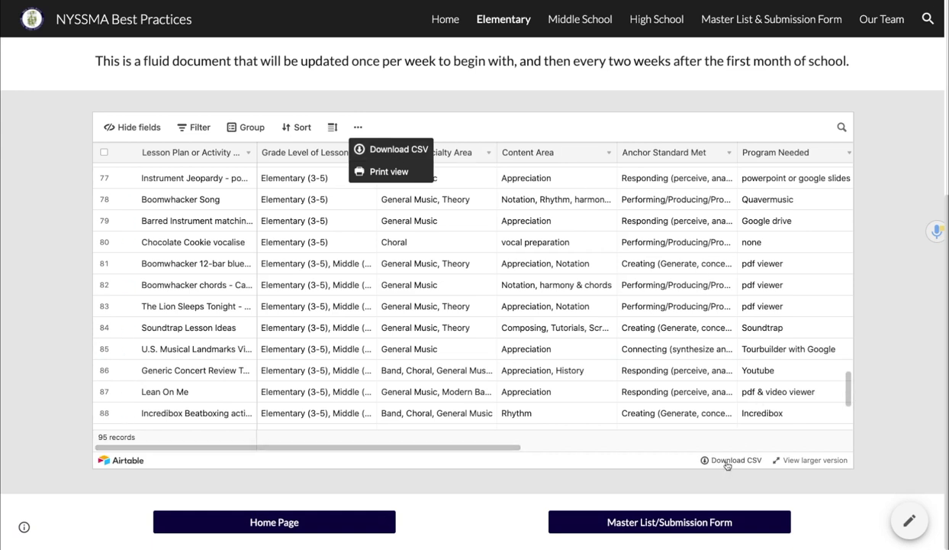
click(358, 129)
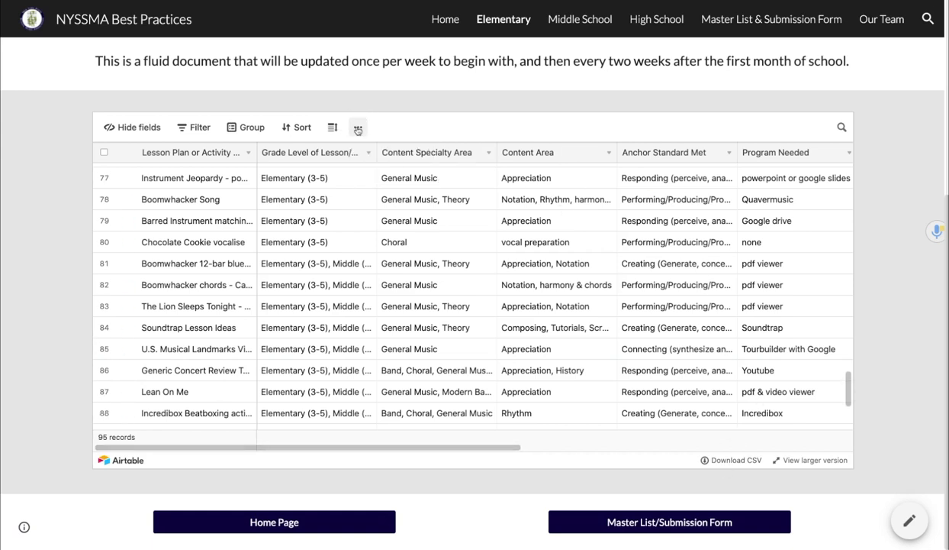
Step: Hide the Anchor Standard Met, Program Needed, Supporting Materials, Content Area and Content Specialty Area fields, and show all fields again
click(125, 127)
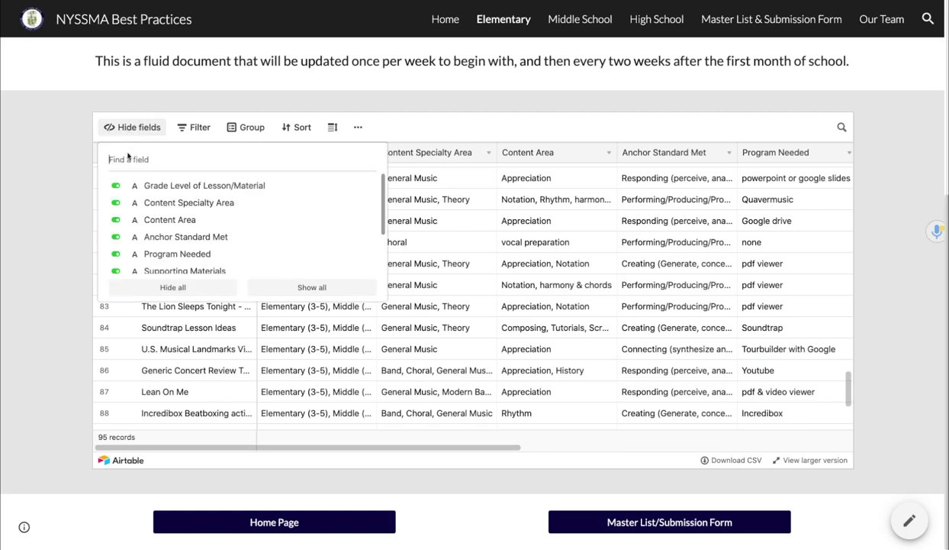
click(160, 239)
click(148, 254)
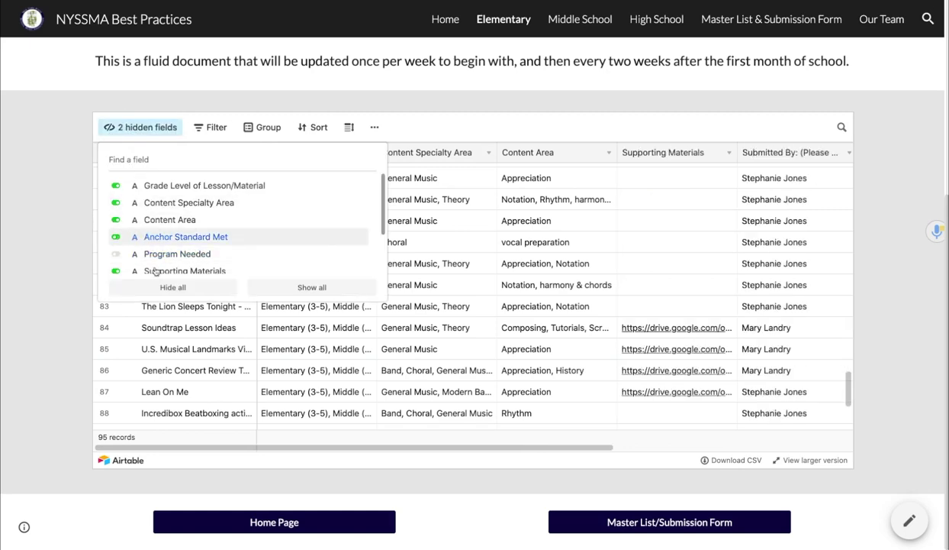
click(156, 272)
click(145, 219)
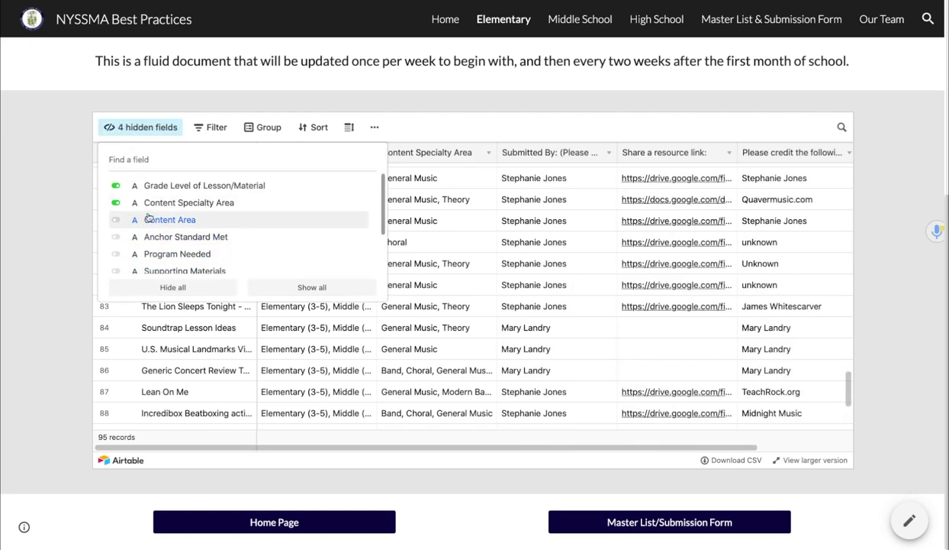
click(153, 203)
scroll(175, 237, down, 3)
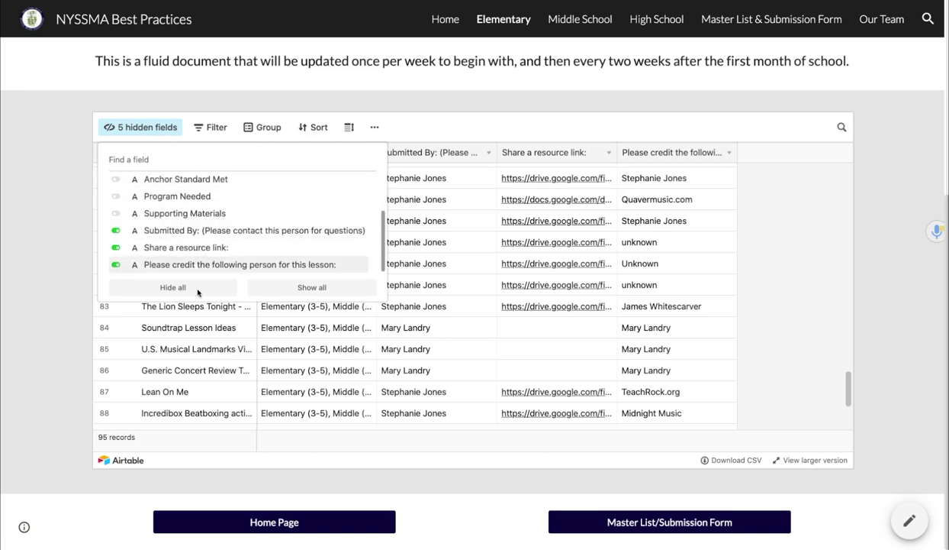
click(314, 289)
click(132, 127)
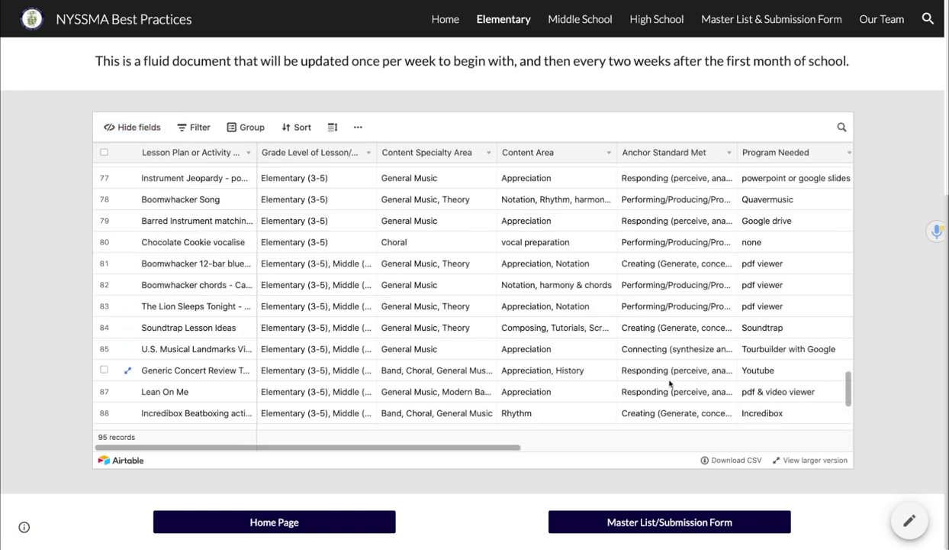
Step: View the larger version of the table and read the expanded record "Defining Restorative Practices", closing it after reading
click(796, 462)
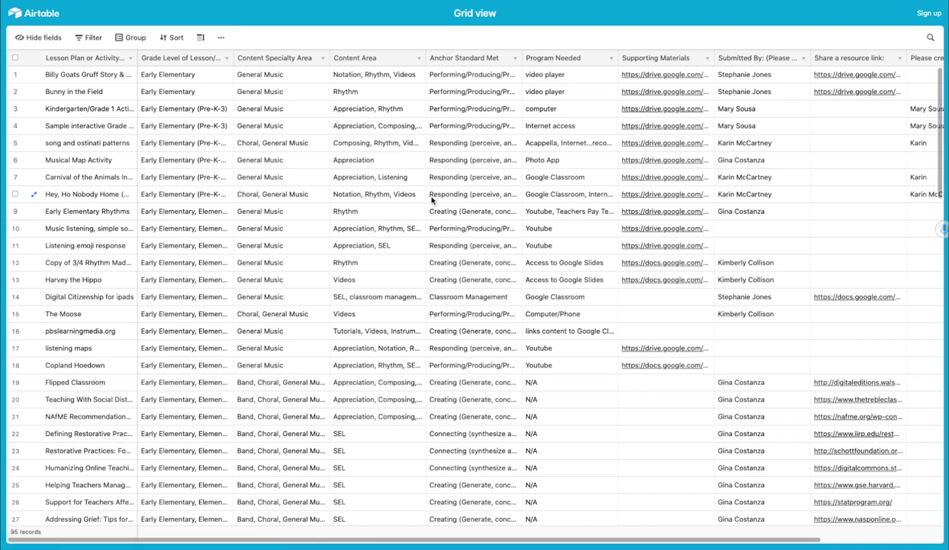
scroll(263, 159, down, 5)
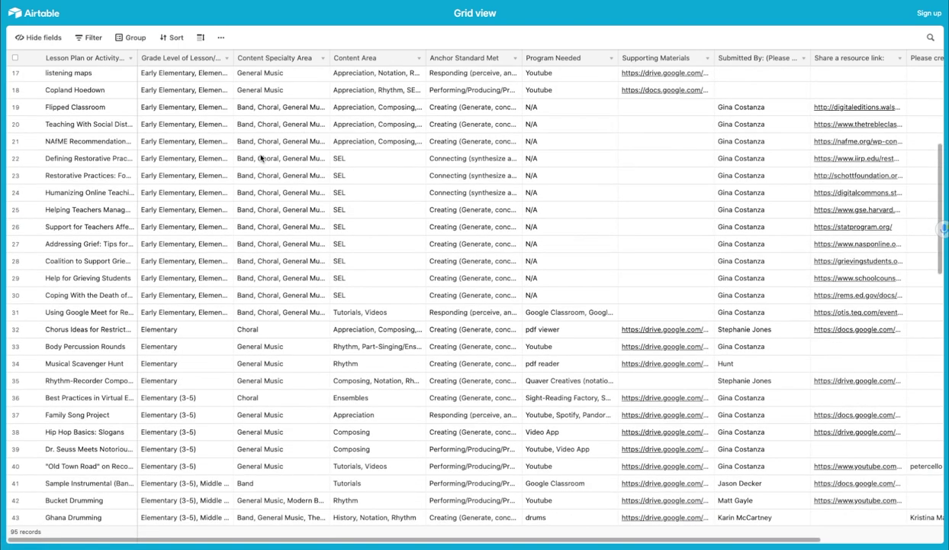
click(56, 160)
click(58, 161)
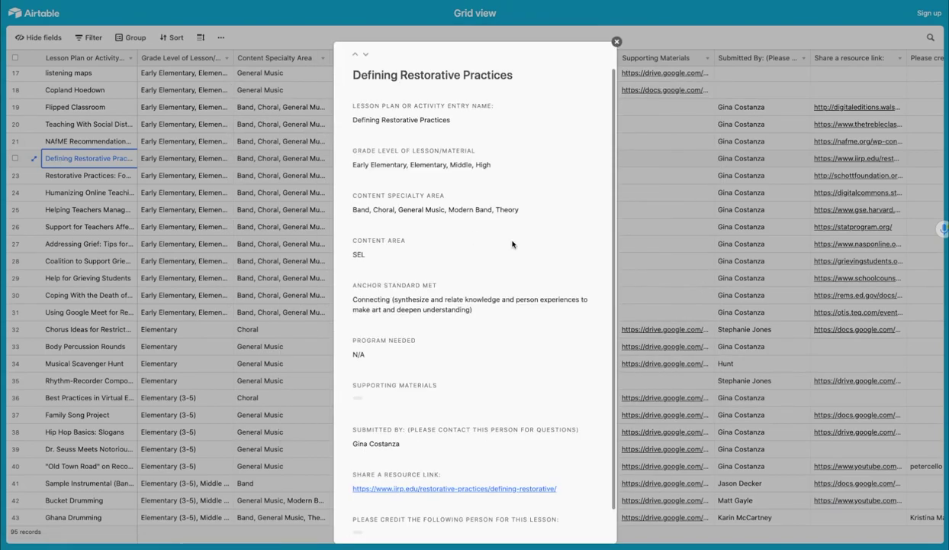
click(616, 41)
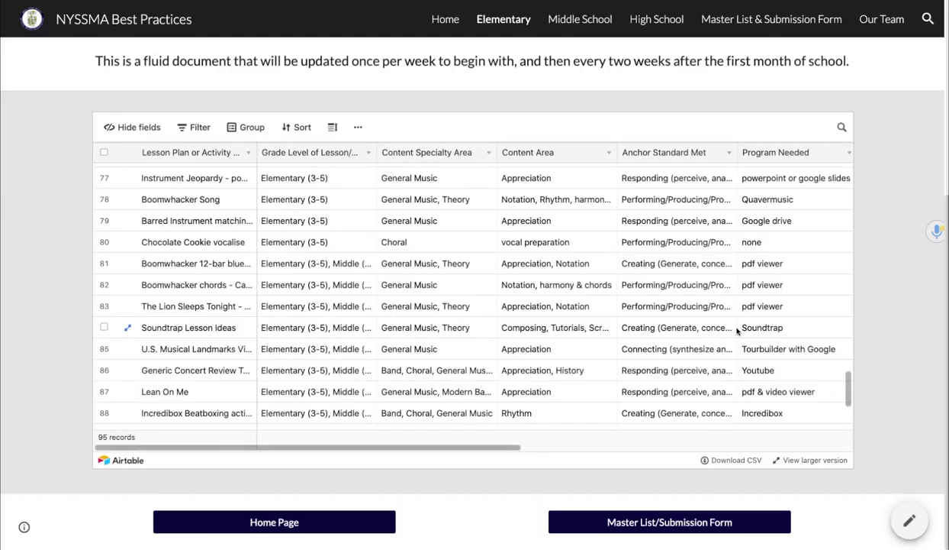
Step: Search the embedded elementary table for "RHYTHM", look through the matching records and close the search
click(840, 126)
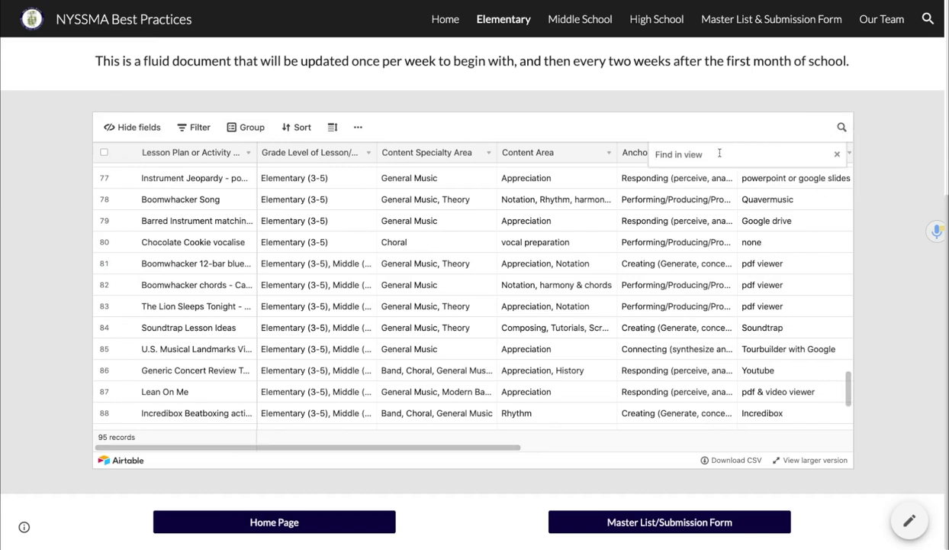
text(RHYTHM)
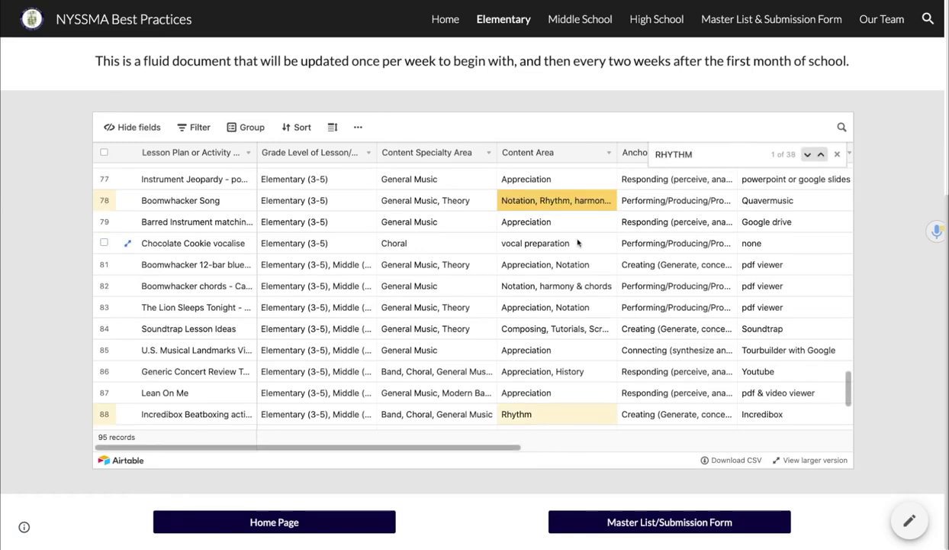
scroll(574, 241, down, 3)
scroll(574, 242, up, 20)
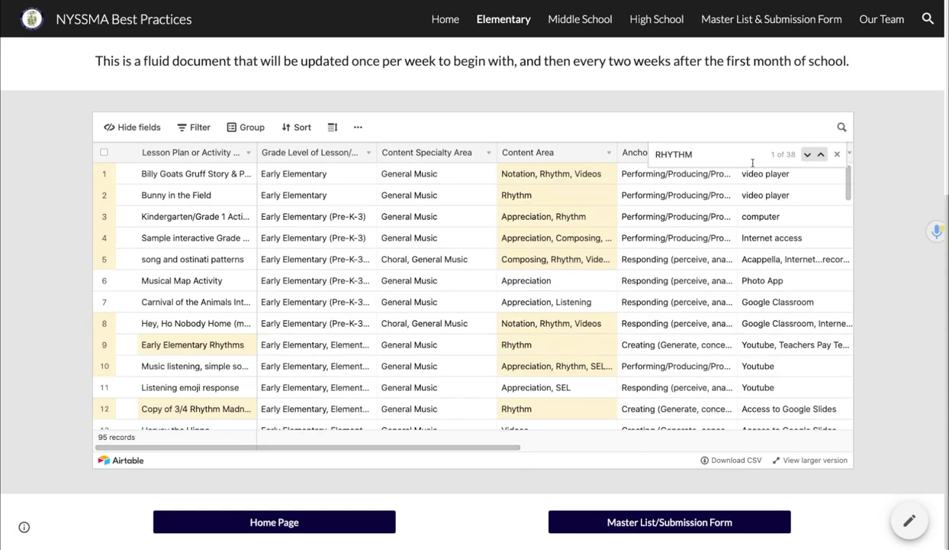
click(837, 154)
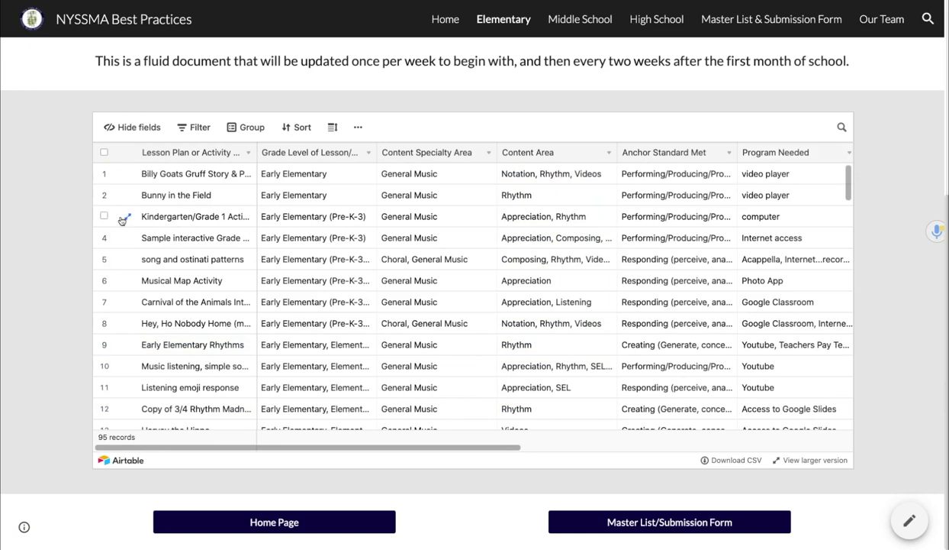
scroll(49, 221, up, 1)
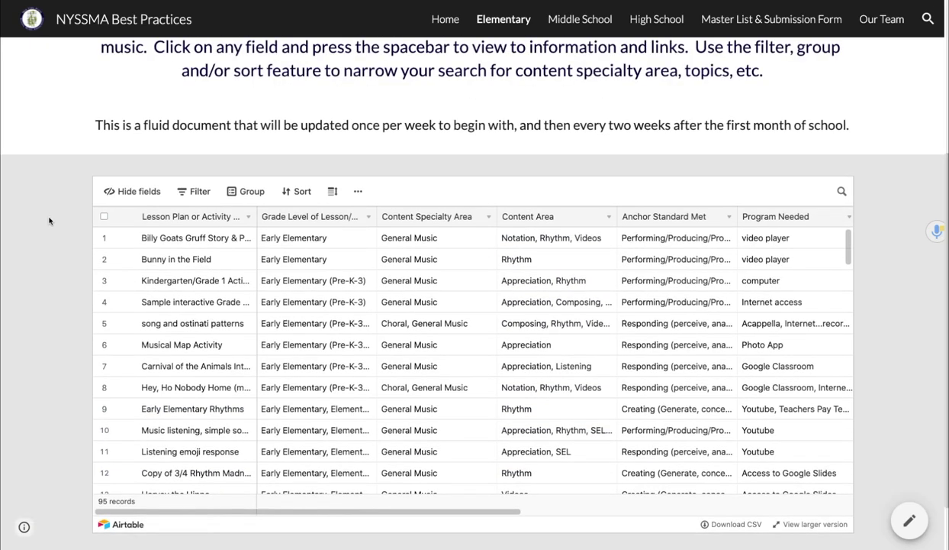